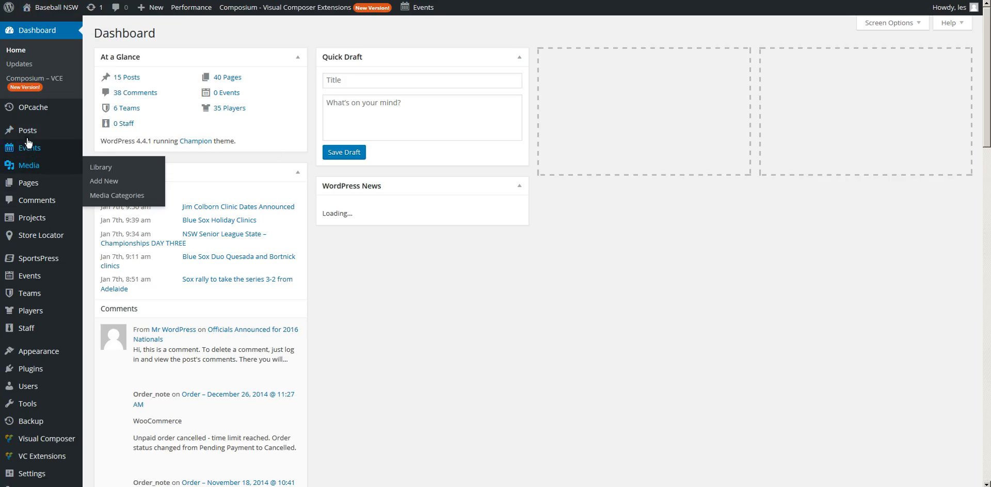
# Go to the list of all posts and start a new post
pyautogui.moveTo(23, 131)
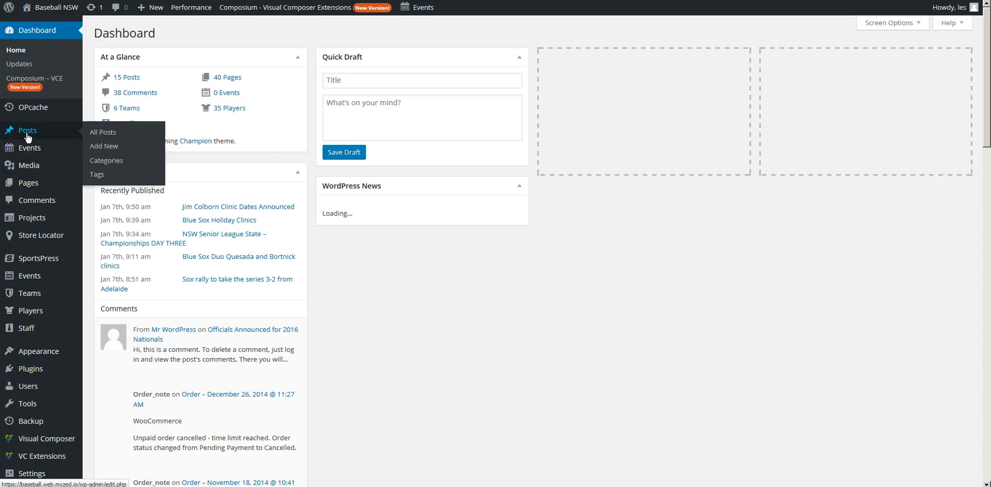
pyautogui.click(106, 132)
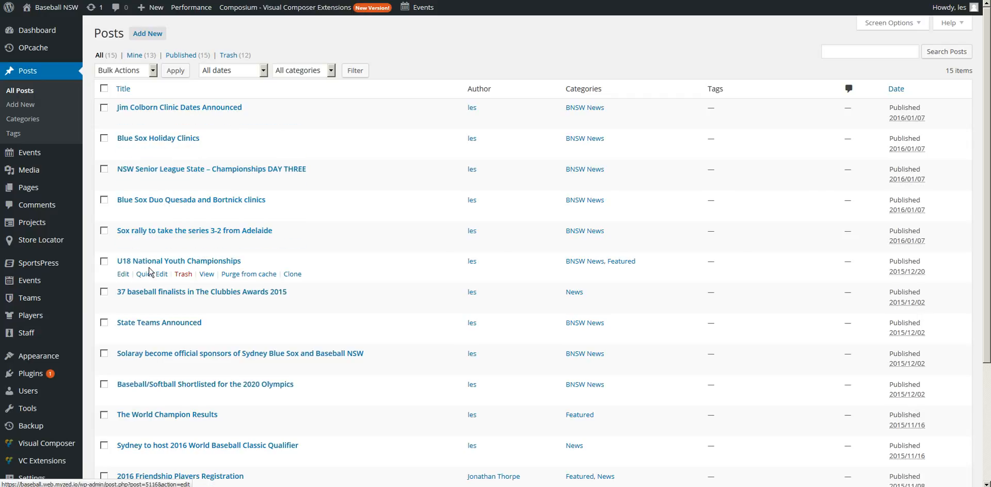
pyautogui.click(153, 35)
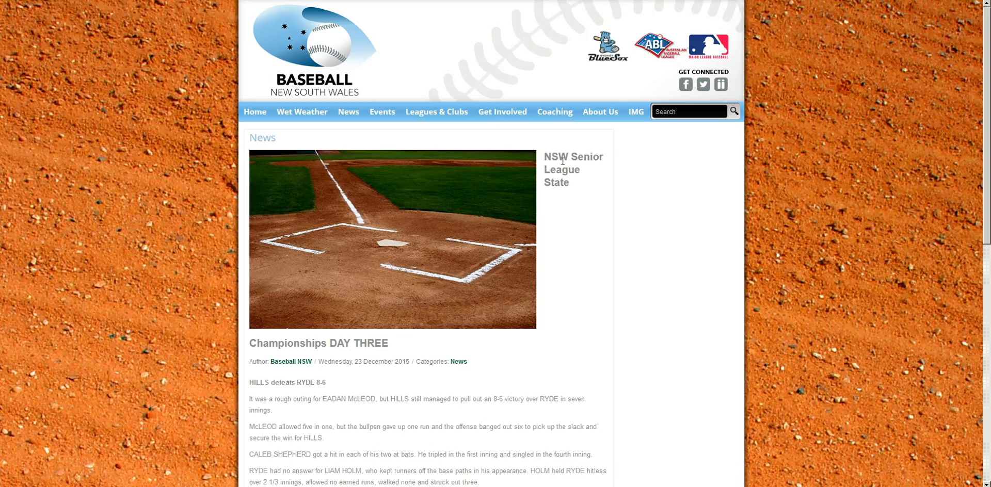
# Copy the headline "NSW Senior League State" from the old site's article and title the new post "NSW Senior League State - tempo1"
pyautogui.moveTo(547, 154); pyautogui.dragTo(569, 185)
pyautogui.hotkey('ctrl', 'c')
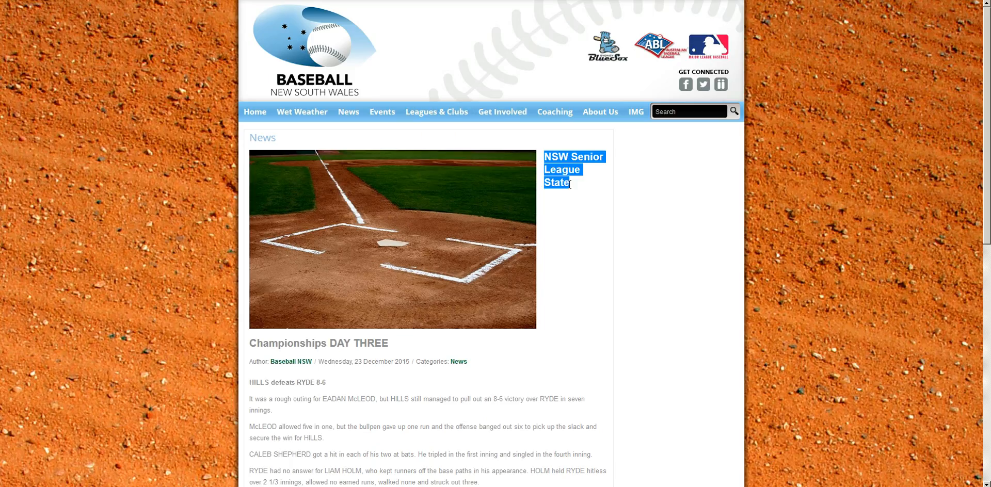
pyautogui.click(191, 0)
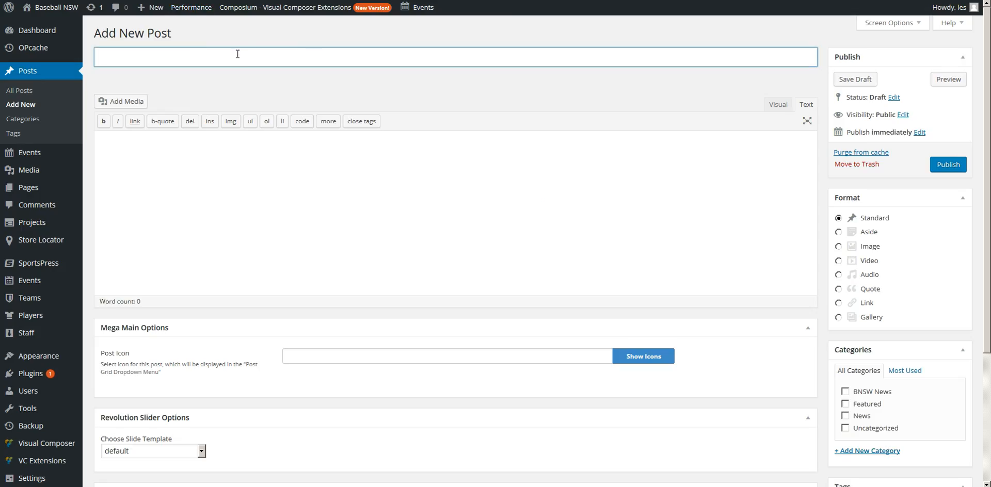
pyautogui.hotkey('ctrl', 'v')
pyautogui.write('- tempo')
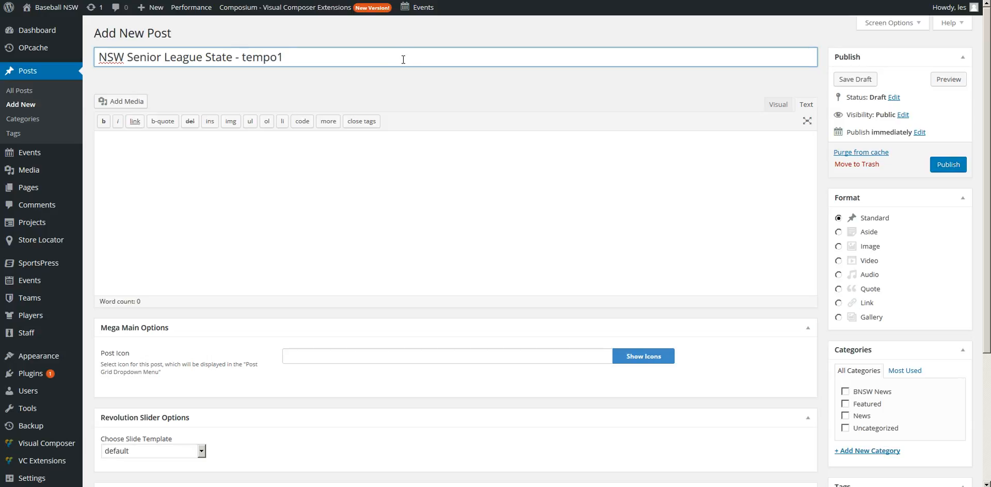
pyautogui.write('1')
# Copy the article text from "HILLS defeats RYDE 8-6" to its end into the post body and show it in the Visual editor
pyautogui.click(422, 218)
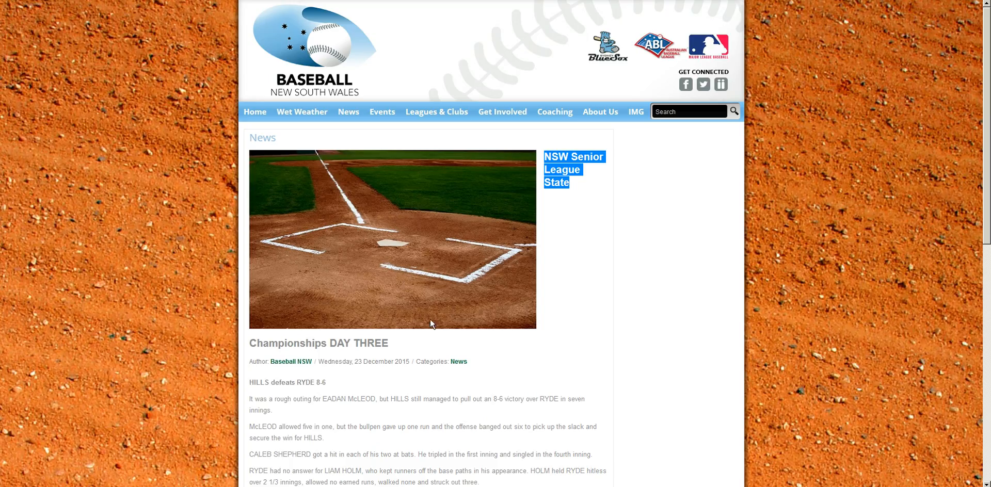
pyautogui.scroll(-6, 430, 320)
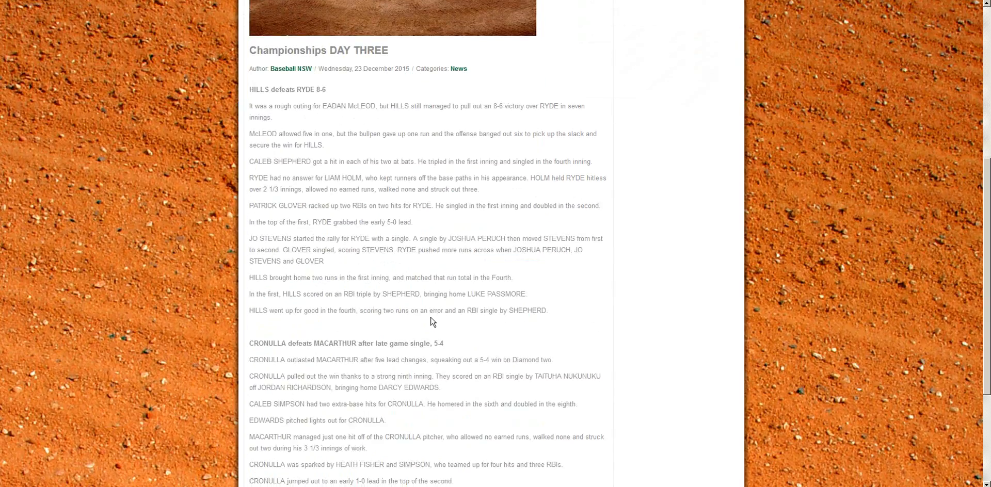
pyautogui.moveTo(250, 89); pyautogui.dragTo(431, 332)
pyautogui.hotkey('ctrl', 'c')
pyautogui.scroll(-3, 414, 345)
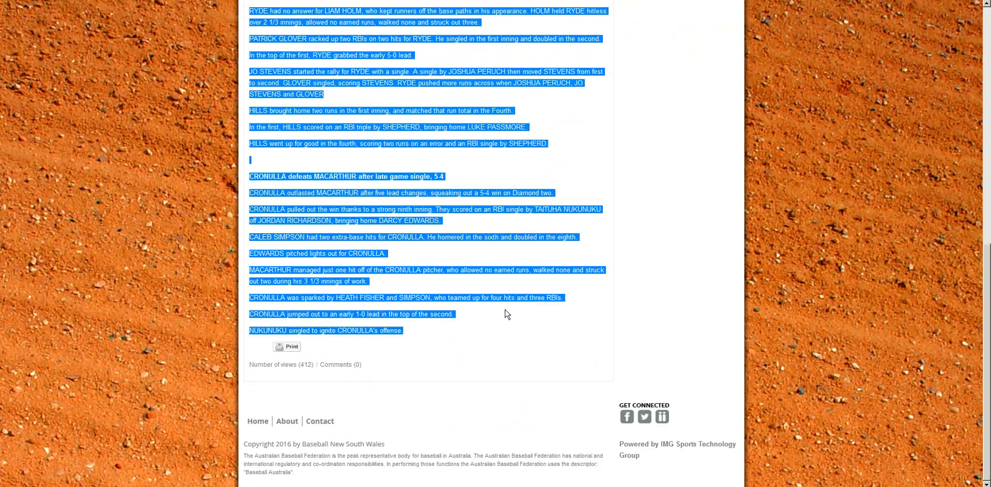
pyautogui.hotkey('ctrl', 'Tab')
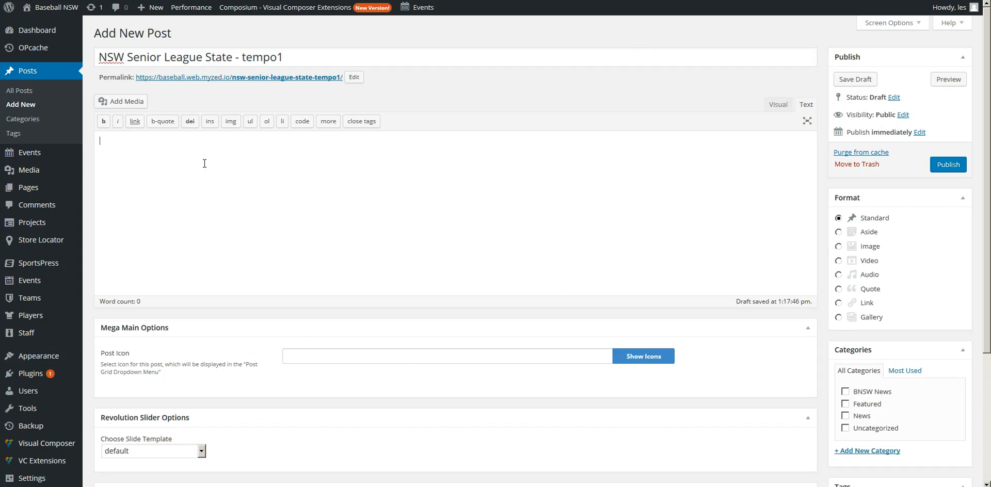
pyautogui.hotkey('ctrl', 'v')
pyautogui.scroll(1, 549, 321)
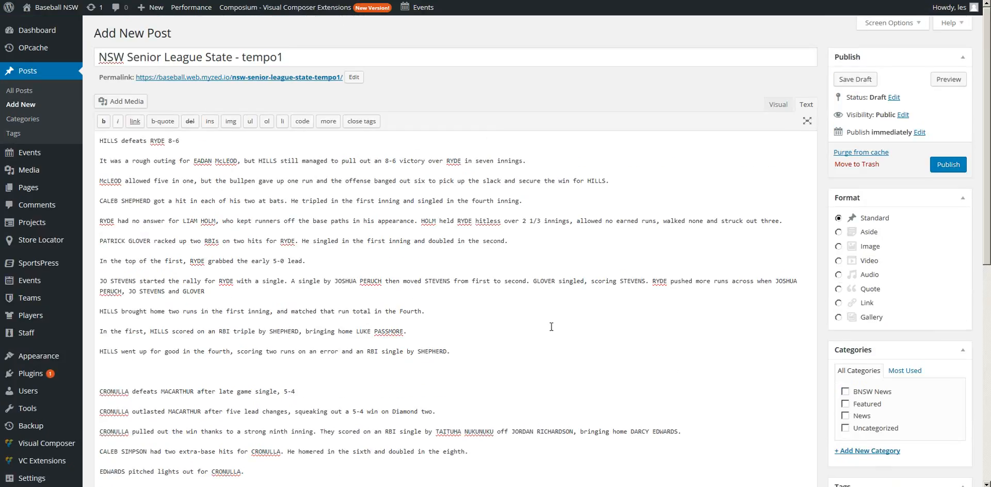
pyautogui.click(777, 105)
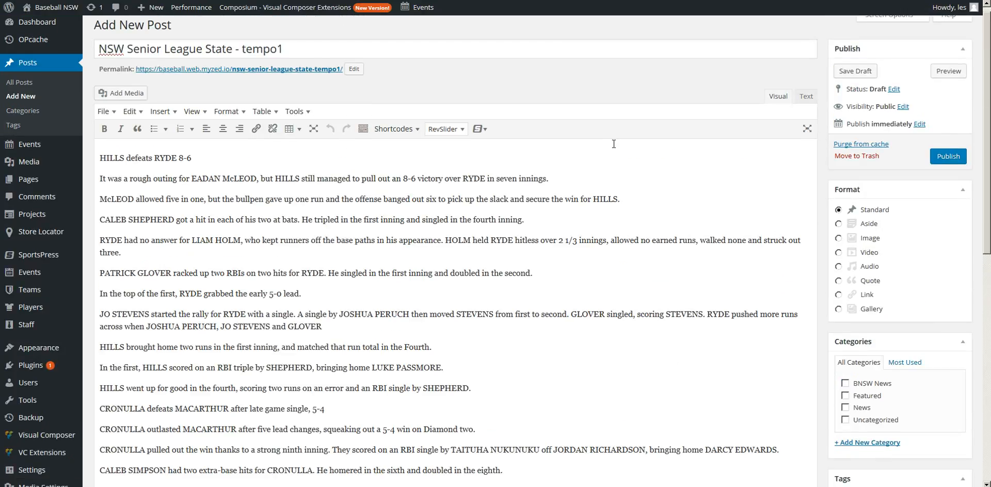
# Assign the post to the BNSW News category
pyautogui.scroll(-1, 811, 185)
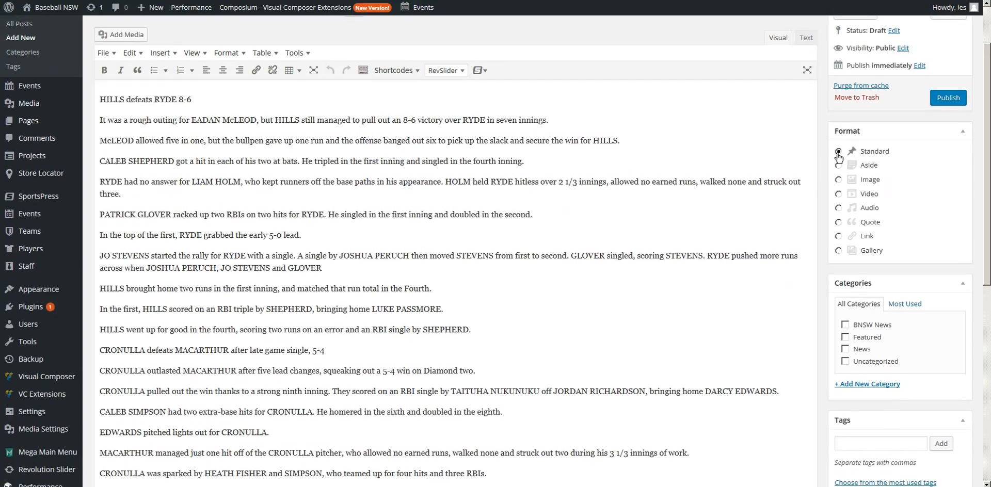
pyautogui.scroll(-4, 890, 239)
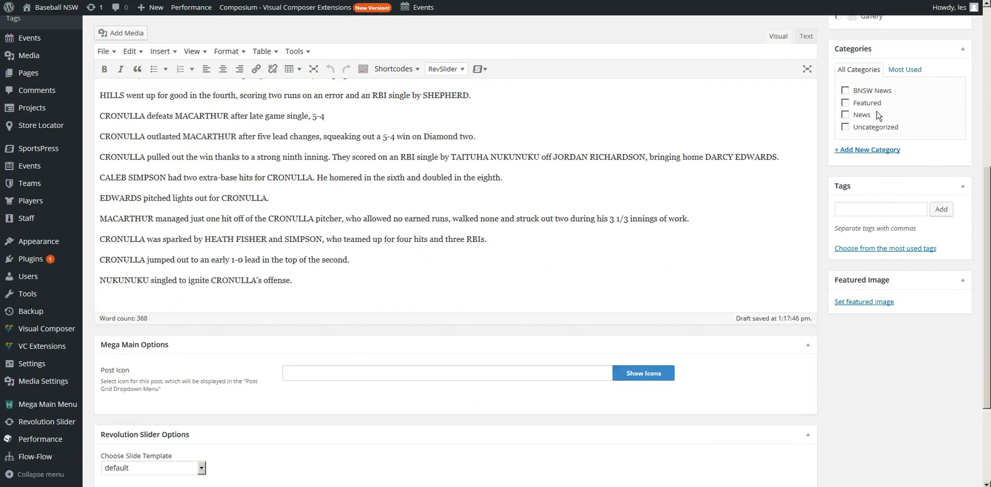
pyautogui.click(846, 92)
# Bring up the 02-screen.jpg image in Windows Photo Viewer for reference
pyautogui.moveTo(659, 486)
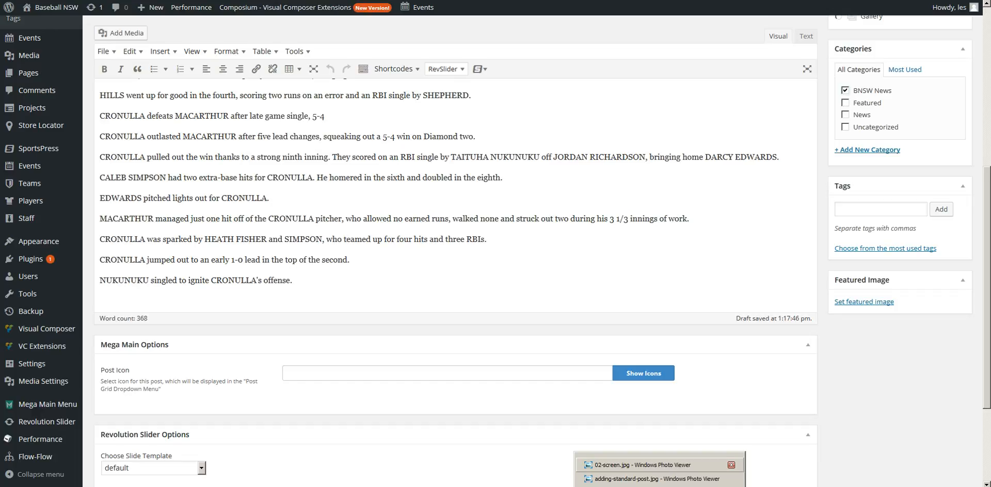
pyautogui.click(642, 465)
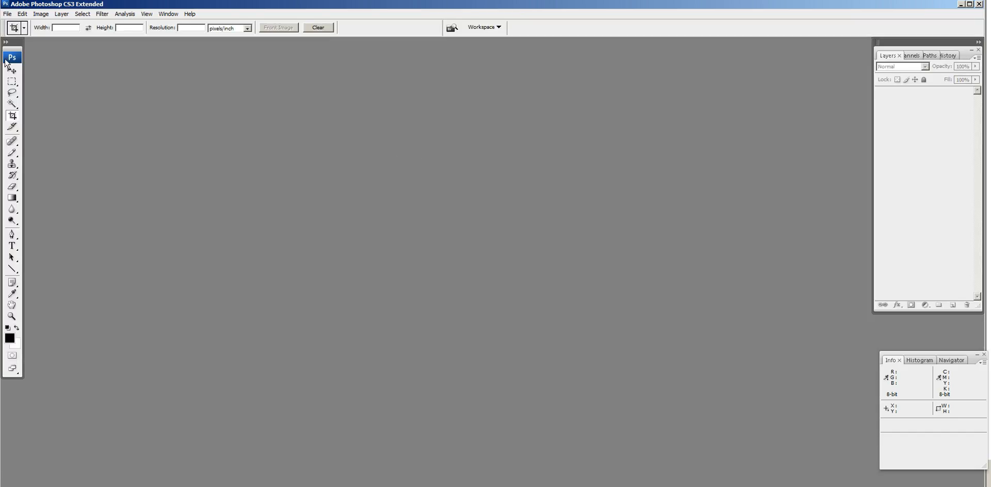
# Open bluesox07.jpg from the baseball NSW-website folder in Photoshop and enlarge its image window
pyautogui.click(7, 14)
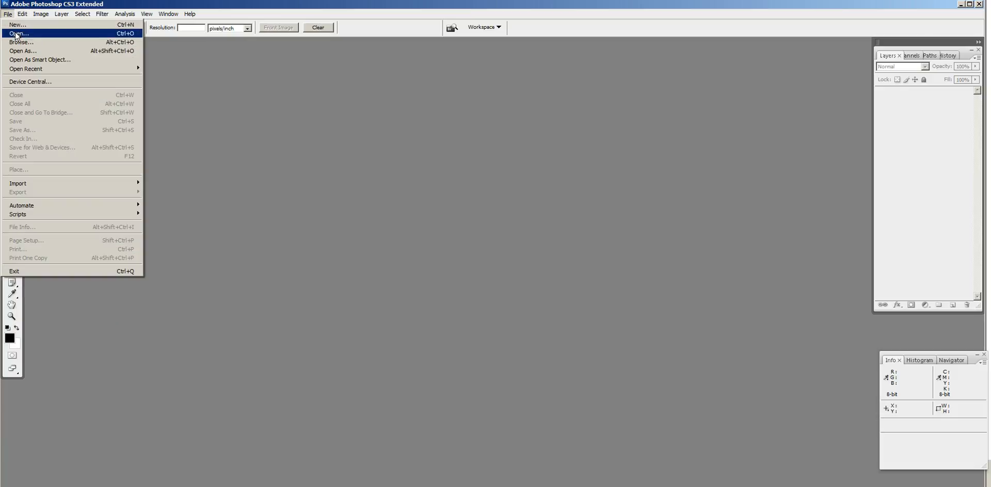
pyautogui.click(19, 33)
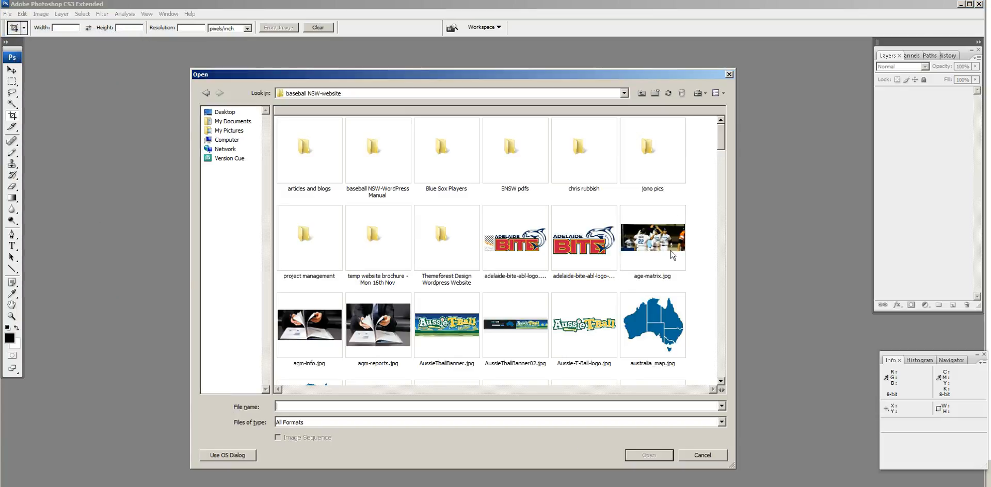
pyautogui.moveTo(721, 145); pyautogui.dragTo(721, 184)
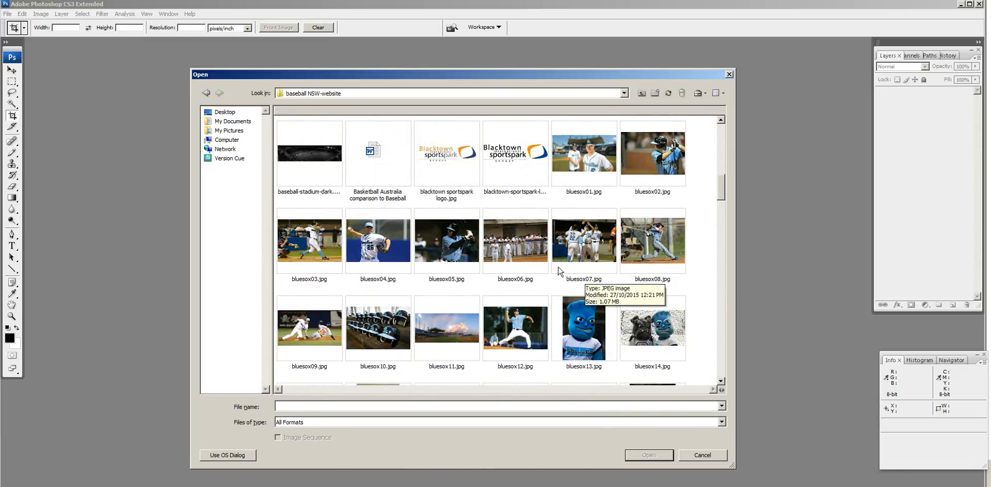
pyautogui.doubleClick(587, 241)
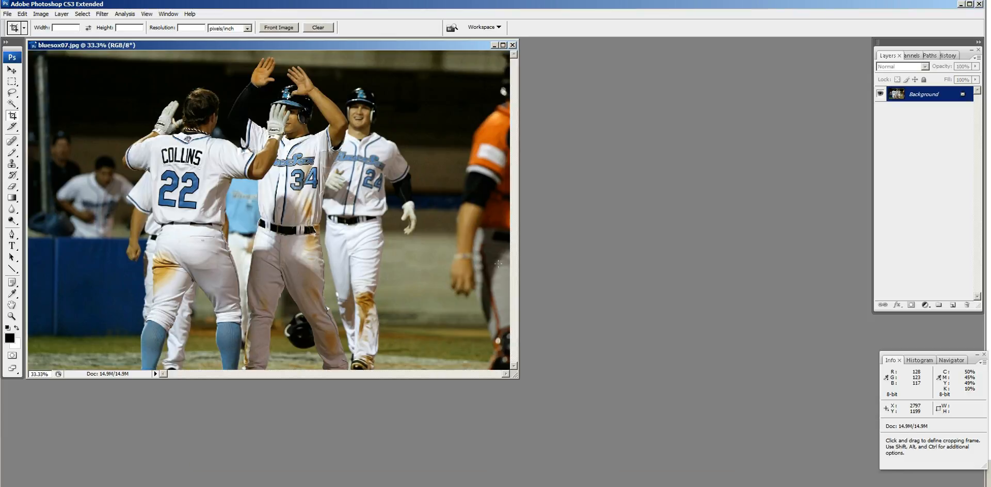
pyautogui.moveTo(515, 370); pyautogui.dragTo(627, 438)
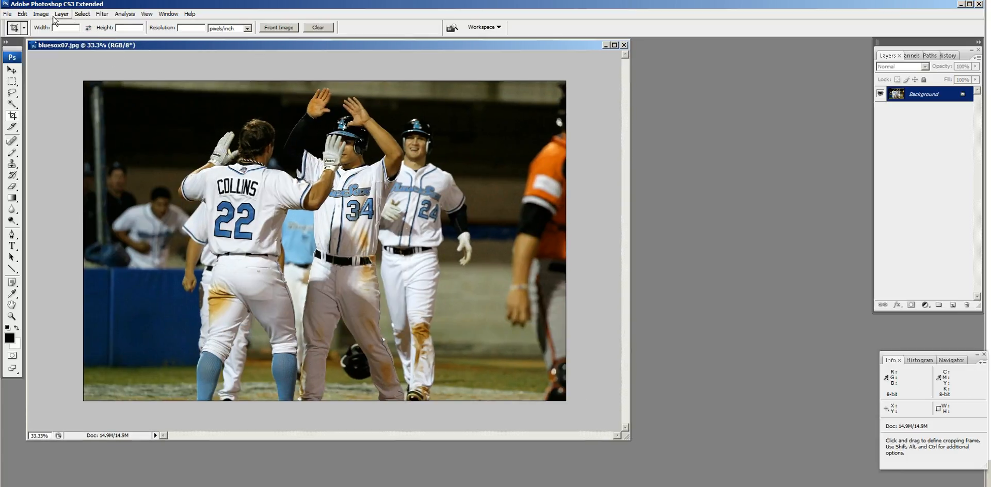
# Resize the image to 72 pixels/inch resolution and 800 pixels wide, keeping its proportions constrained
pyautogui.click(41, 14)
pyautogui.click(56, 82)
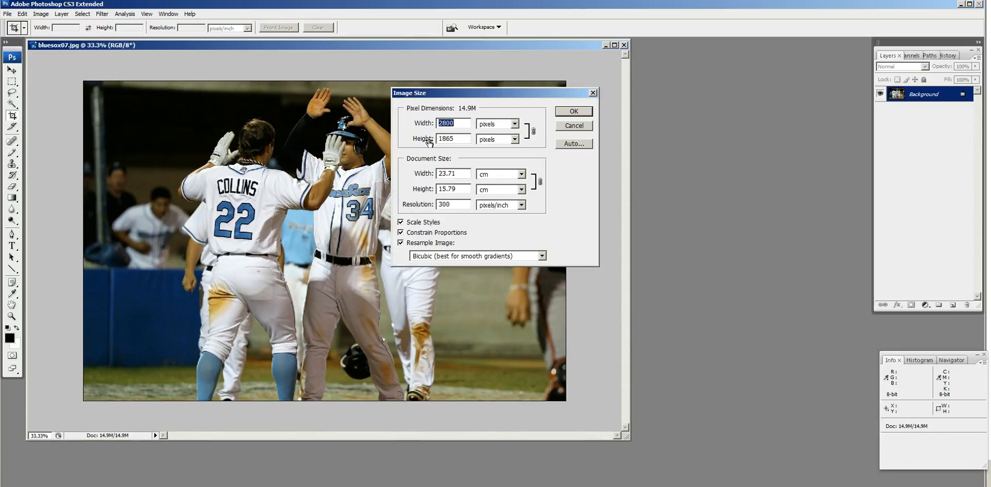
pyautogui.moveTo(460, 206); pyautogui.dragTo(437, 205)
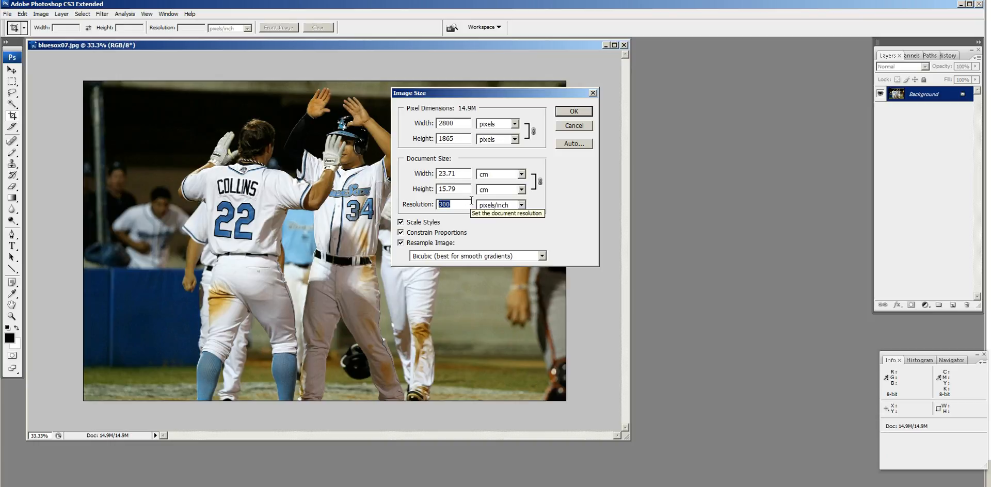
pyautogui.write('72')
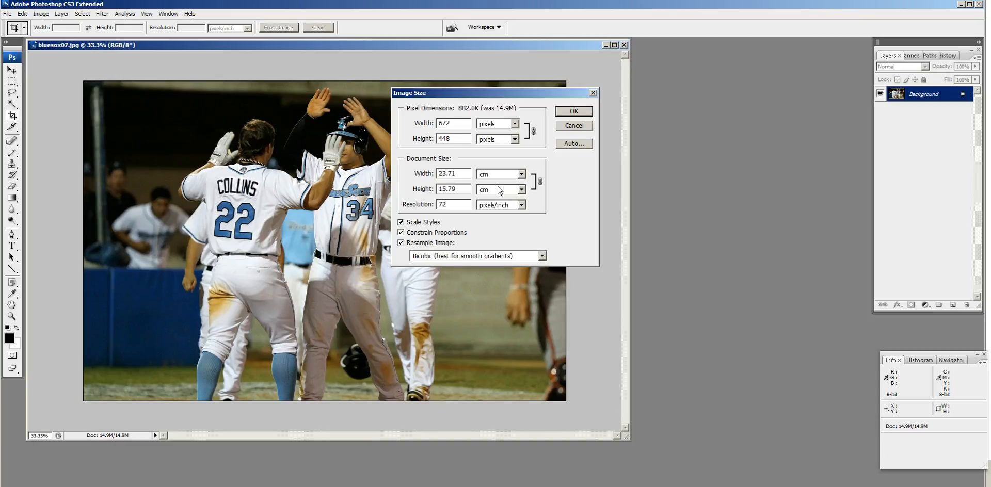
pyautogui.doubleClick(462, 124)
pyautogui.write('800')
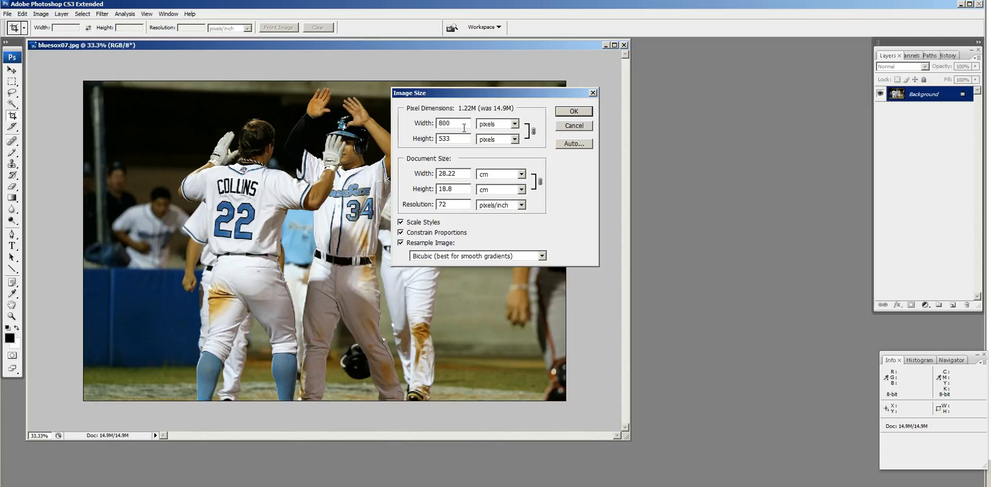
pyautogui.press('Tab')
pyautogui.click(566, 111)
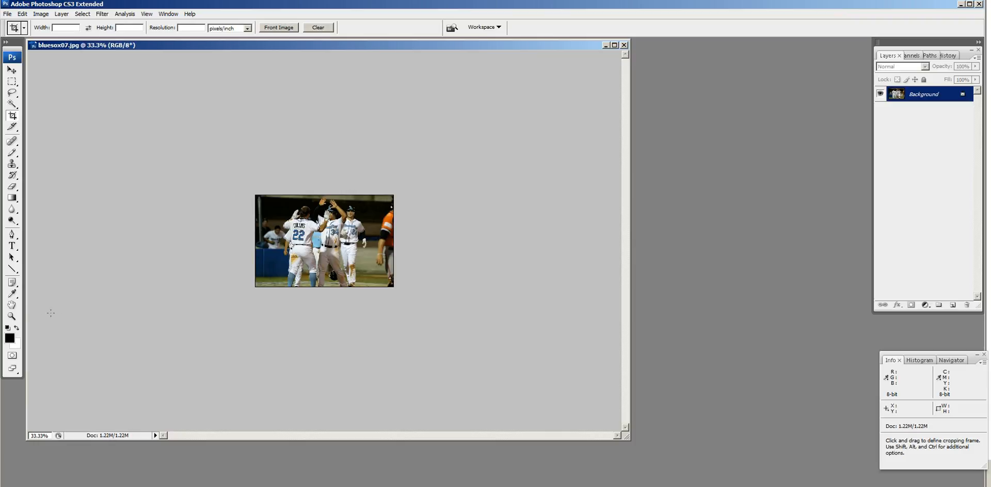
# View the image at 100% and crop it to 800 by 450 pixels, keeping the players' raised hands in the frame
pyautogui.doubleClick(15, 319)
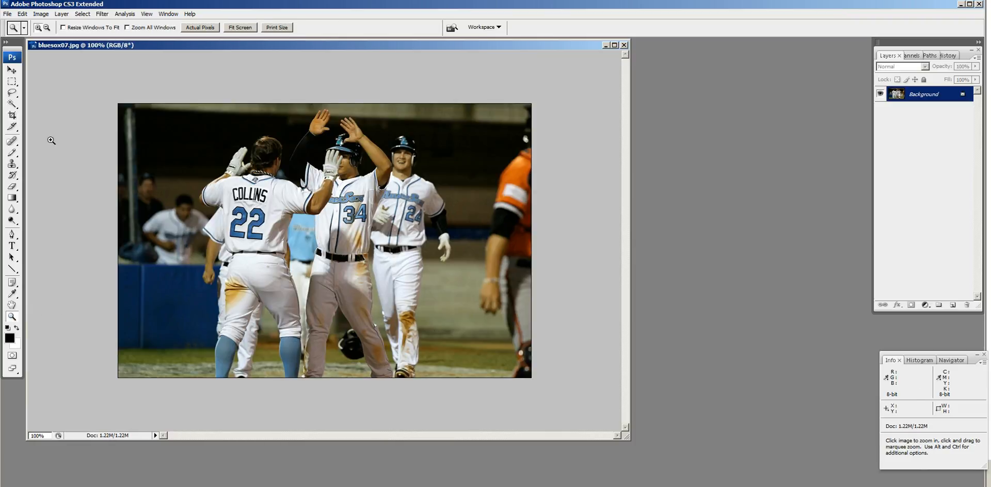
pyautogui.click(13, 117)
pyautogui.moveTo(119, 150); pyautogui.dragTo(542, 357)
pyautogui.moveTo(330, 150); pyautogui.dragTo(330, 126)
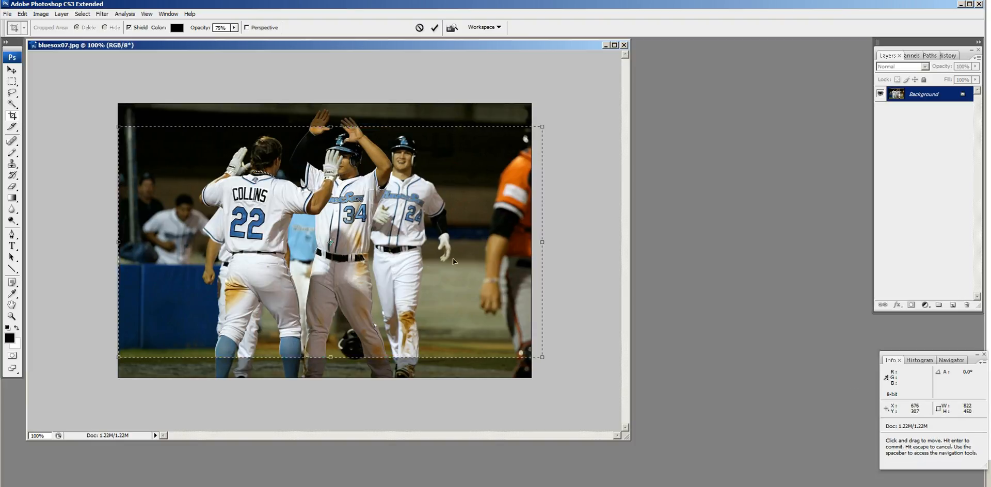
pyautogui.moveTo(542, 242); pyautogui.dragTo(530, 242)
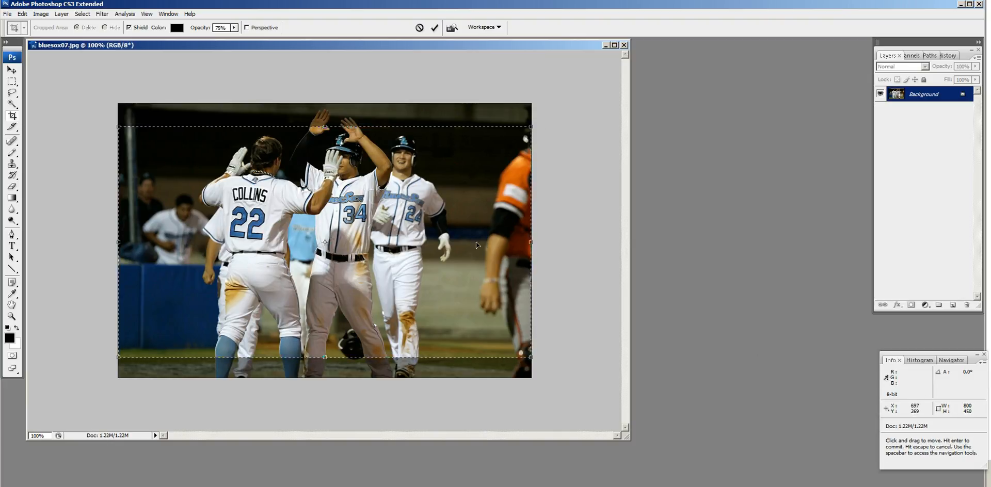
pyautogui.moveTo(434, 257); pyautogui.dragTo(434, 239)
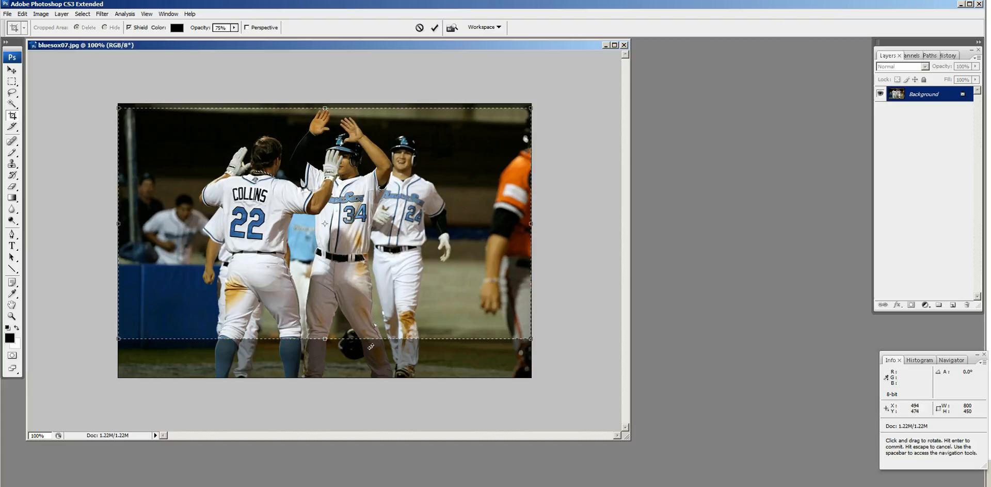
pyautogui.press('Return')
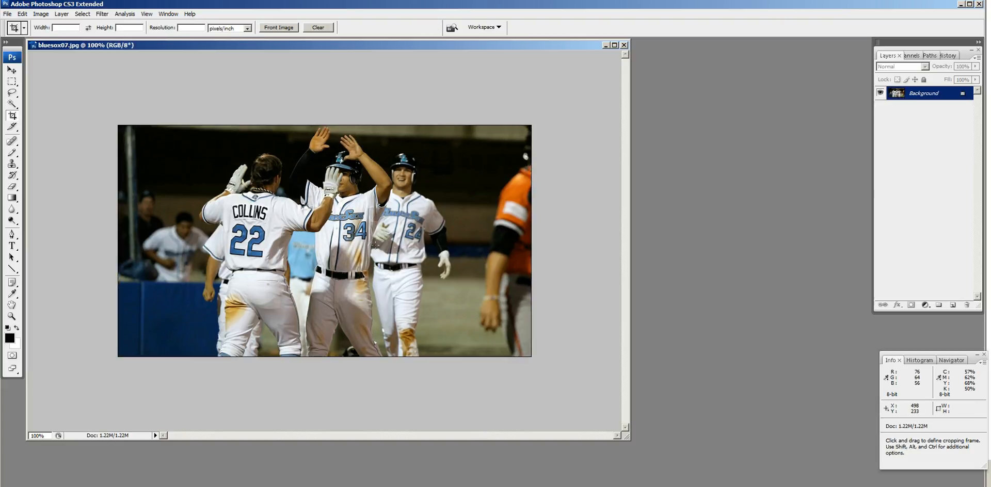
# Save the cropped image as a JPEG named aa-temp at quality 10 (Maximum) and return to the WordPress post
pyautogui.click(6, 14)
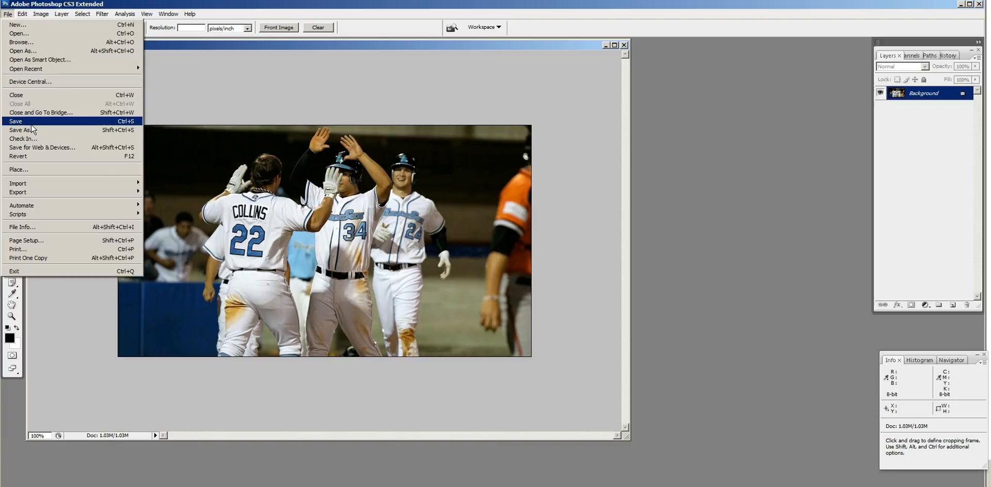
pyautogui.click(16, 130)
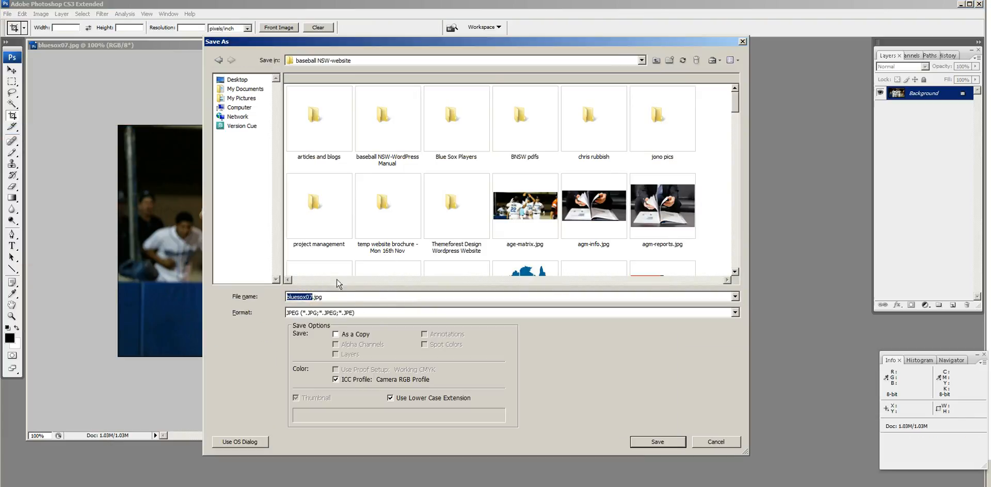
pyautogui.write('aa-temp')
pyautogui.click(666, 440)
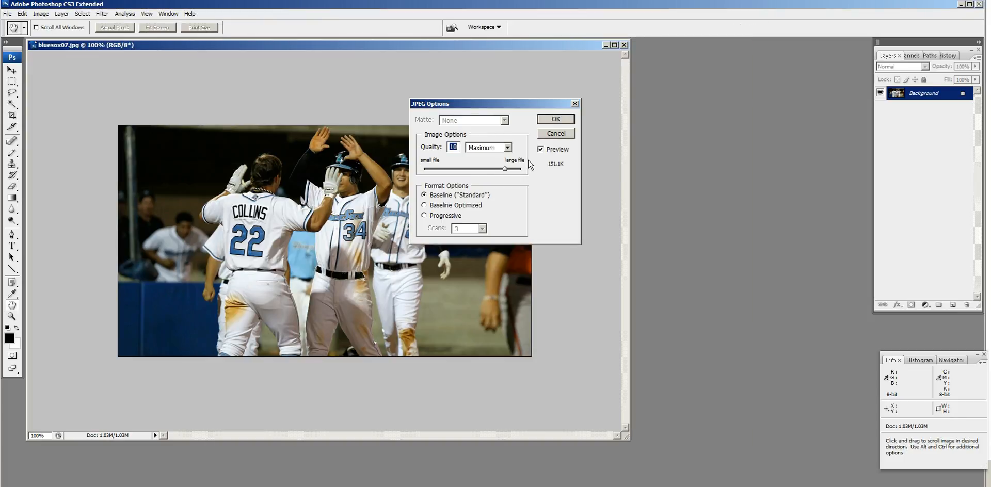
pyautogui.click(555, 120)
pyautogui.press('c')
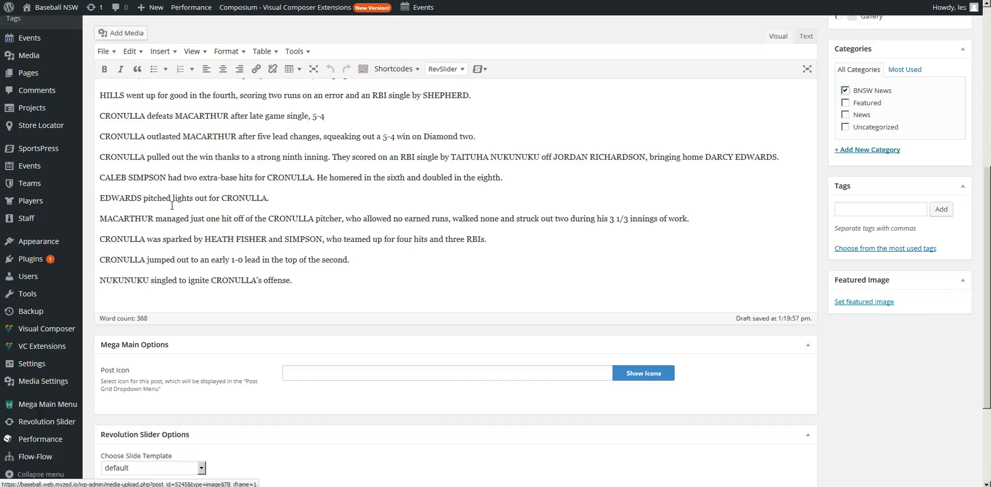
# Upload aa-temp.jpg from the baseball NSW-website folder to the media library as a candidate for the post's featured image
pyautogui.moveTo(37, 58)
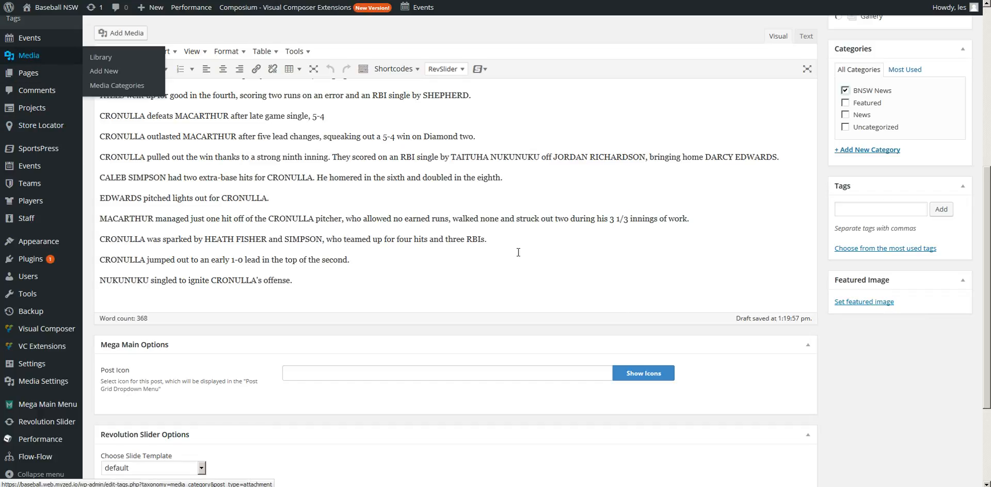
pyautogui.click(843, 302)
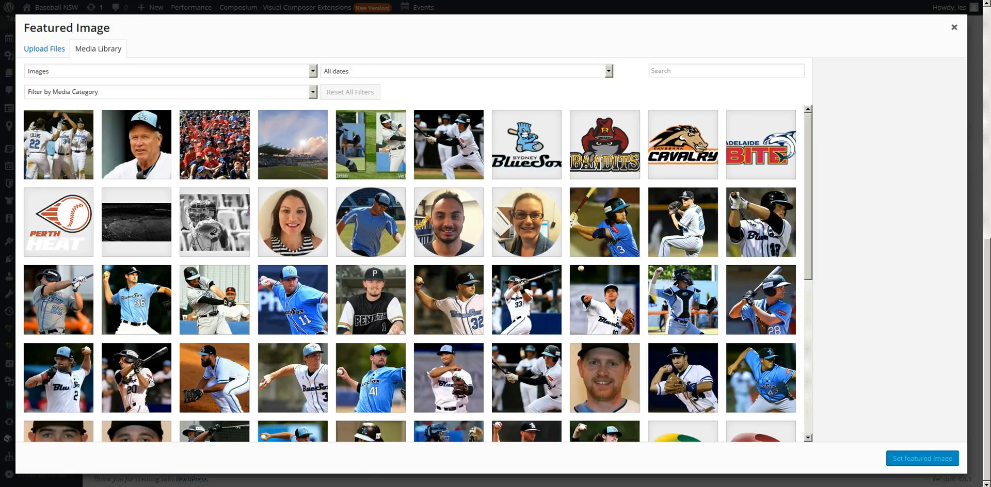
pyautogui.moveTo(498, 486)
pyautogui.click(481, 465)
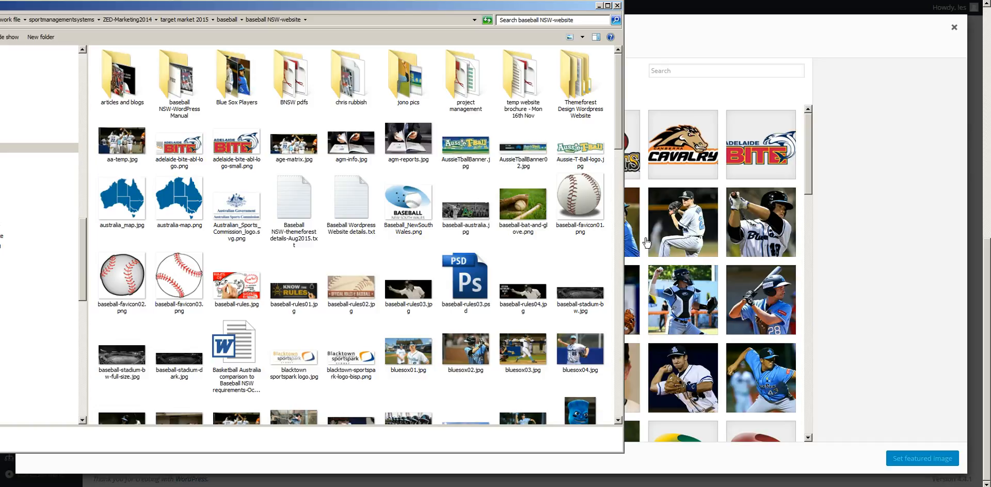
pyautogui.moveTo(133, 149); pyautogui.dragTo(700, 216)
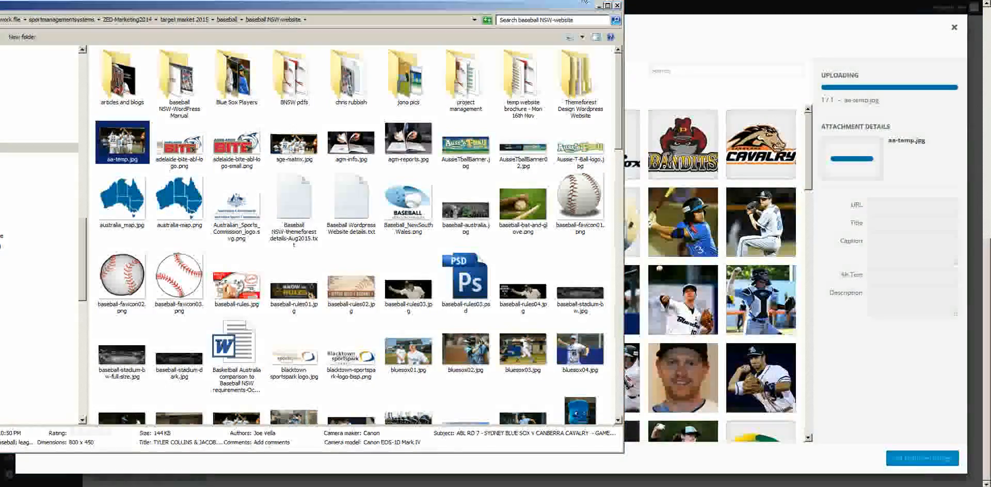
pyautogui.click(598, 6)
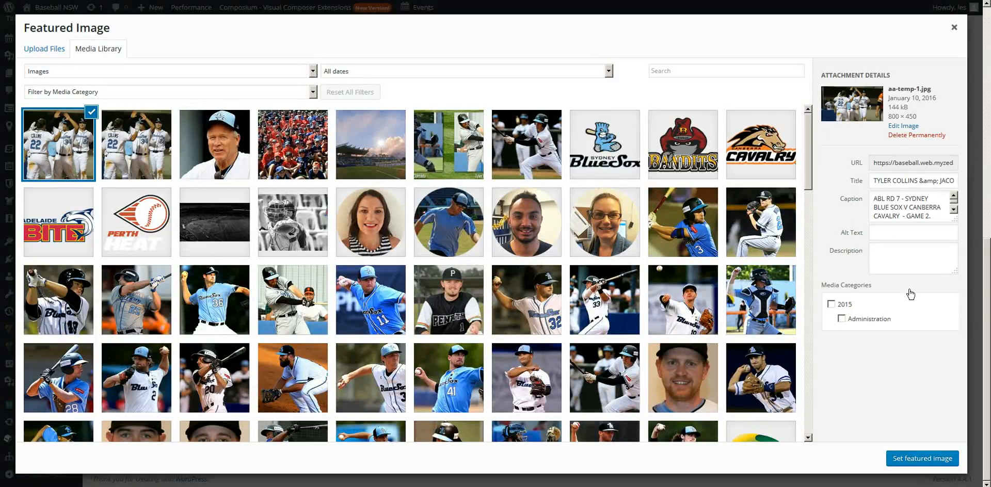
# Clear the uploaded image's caption, title it aa-temp, and set it as the post's featured image
pyautogui.moveTo(872, 206); pyautogui.dragTo(968, 283)
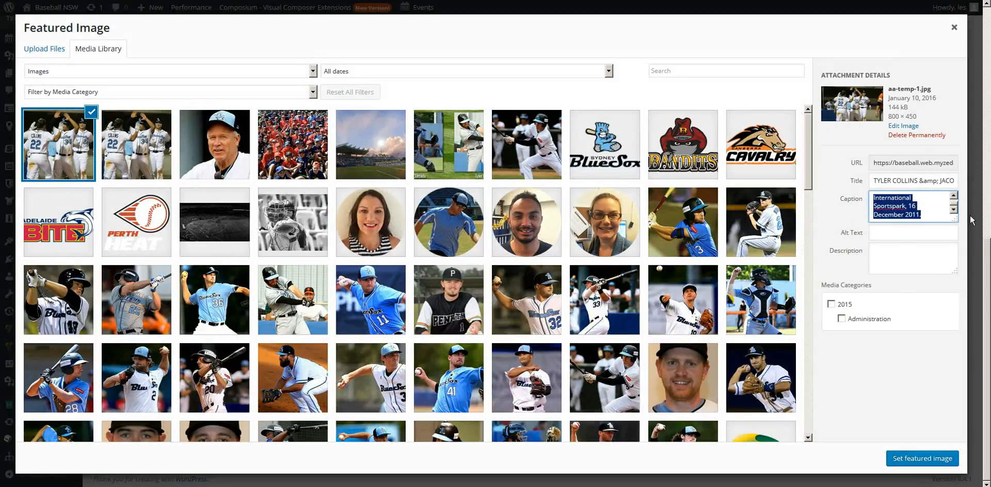
pyautogui.press('Delete')
pyautogui.hotkey('shift', 'Tab')
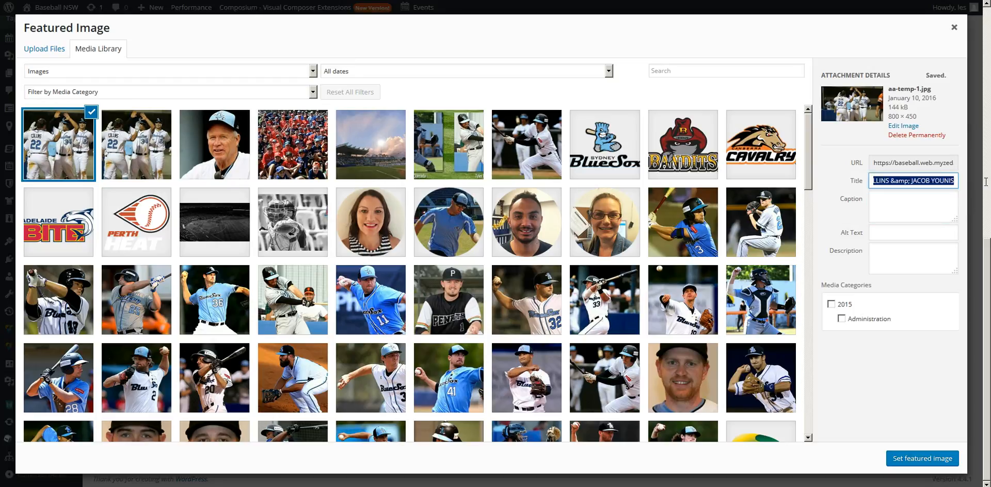
pyautogui.write('aa-temp')
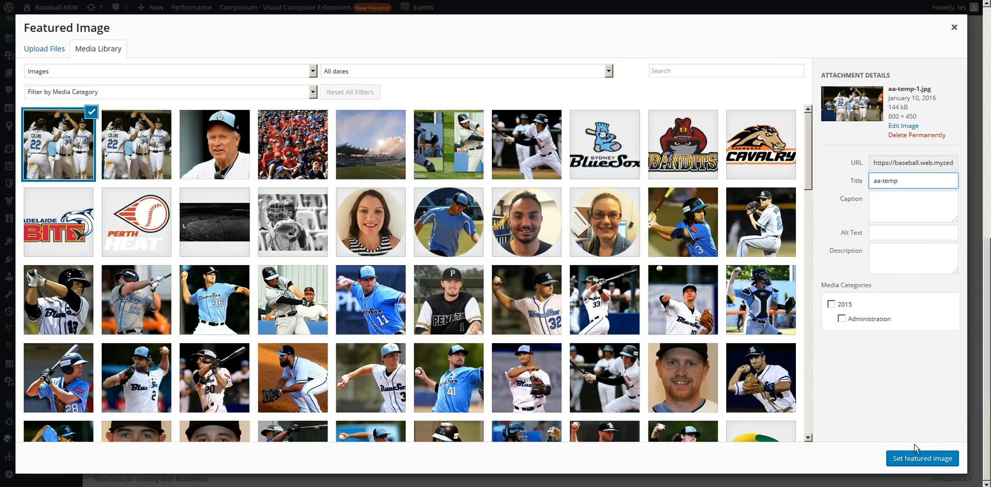
pyautogui.click(921, 458)
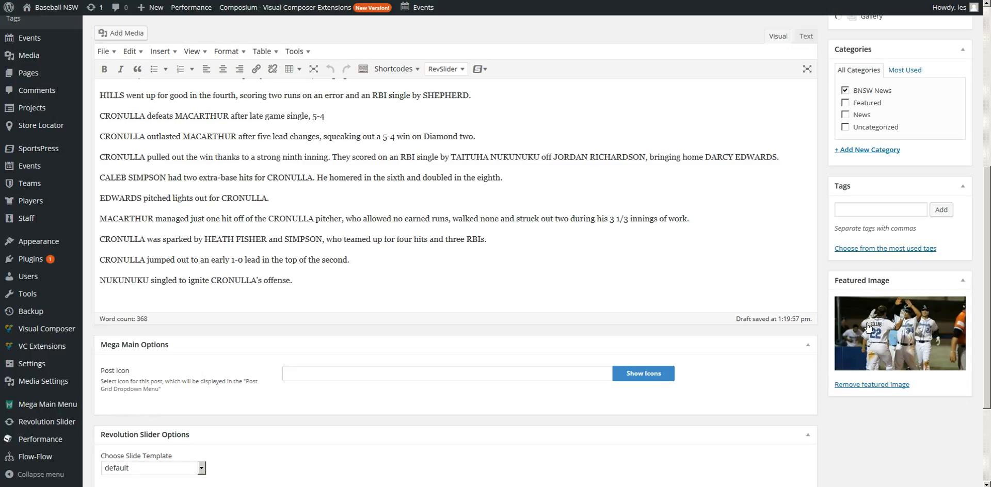
# Publish the news post and check its publication date settings, keeping the date as it is
pyautogui.scroll(6, 874, 310)
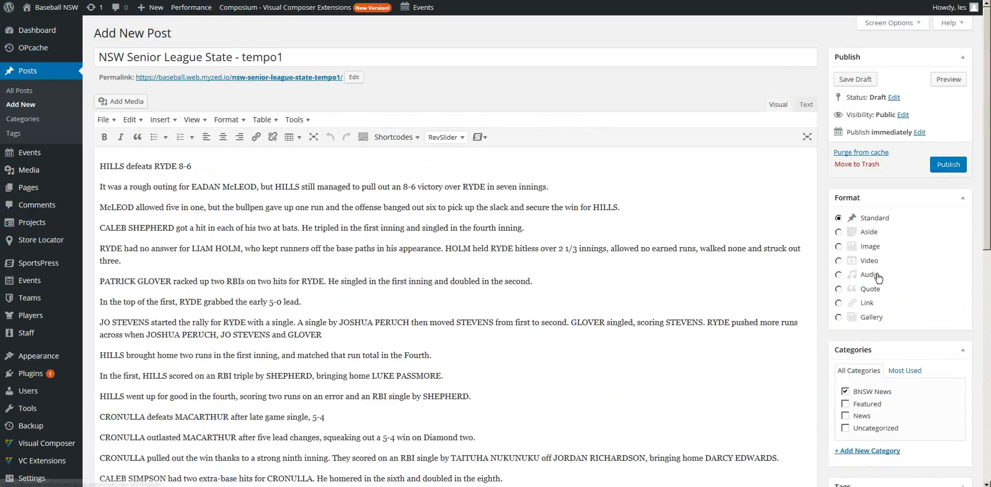
pyautogui.click(953, 166)
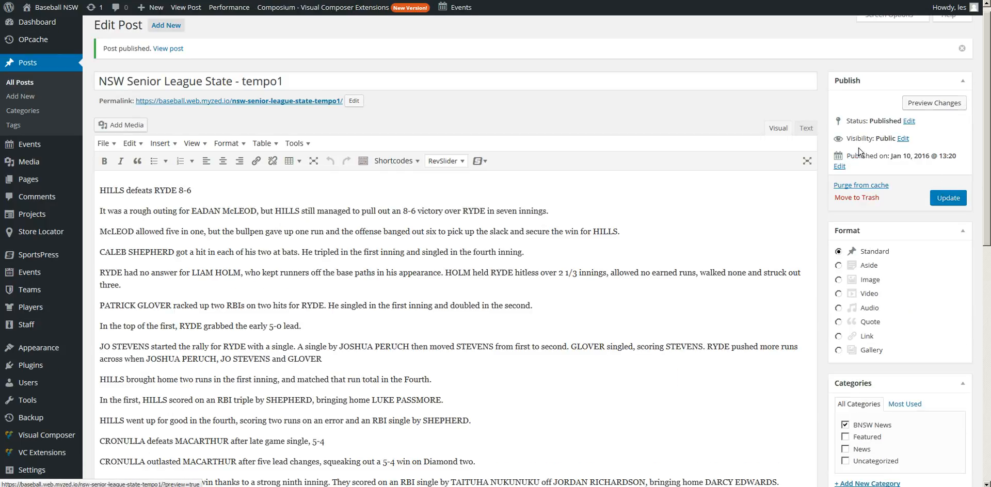
pyautogui.click(840, 167)
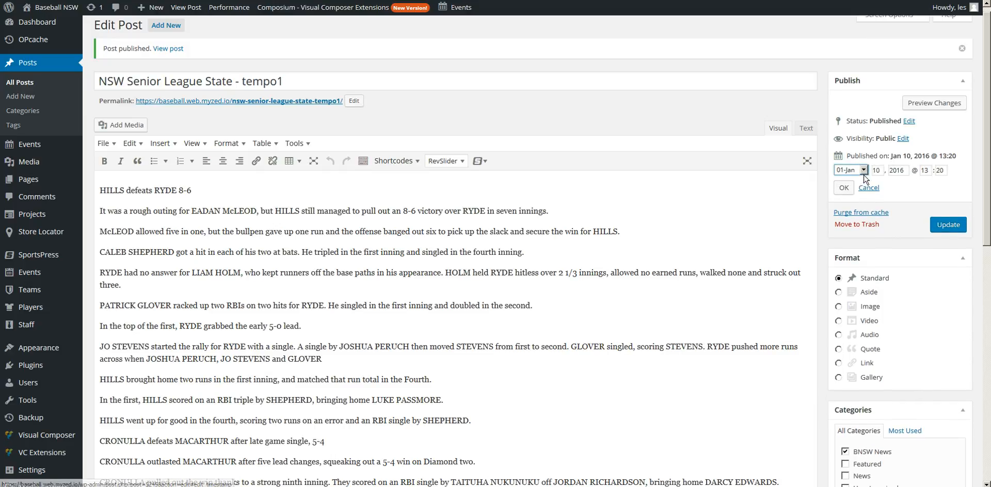
pyautogui.click(851, 189)
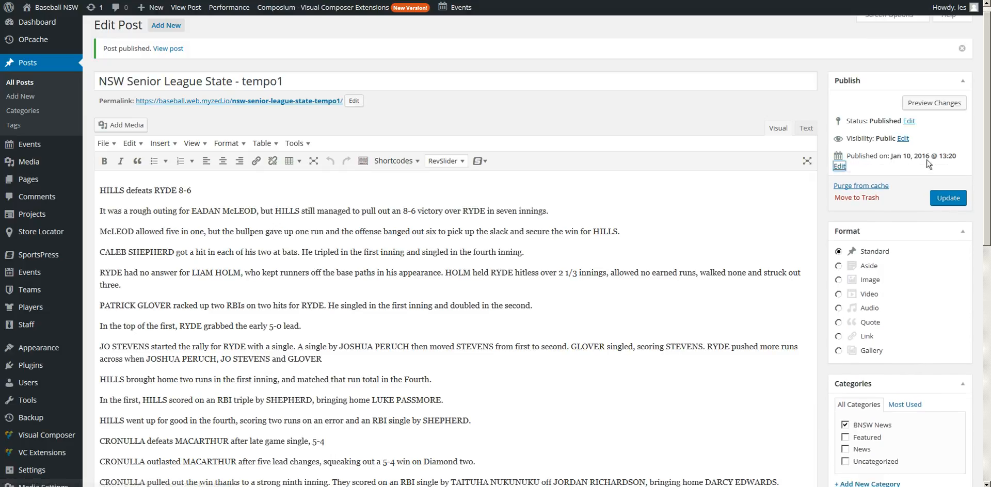
# Preview the published post and check its title, featured image and body text
pyautogui.click(950, 103)
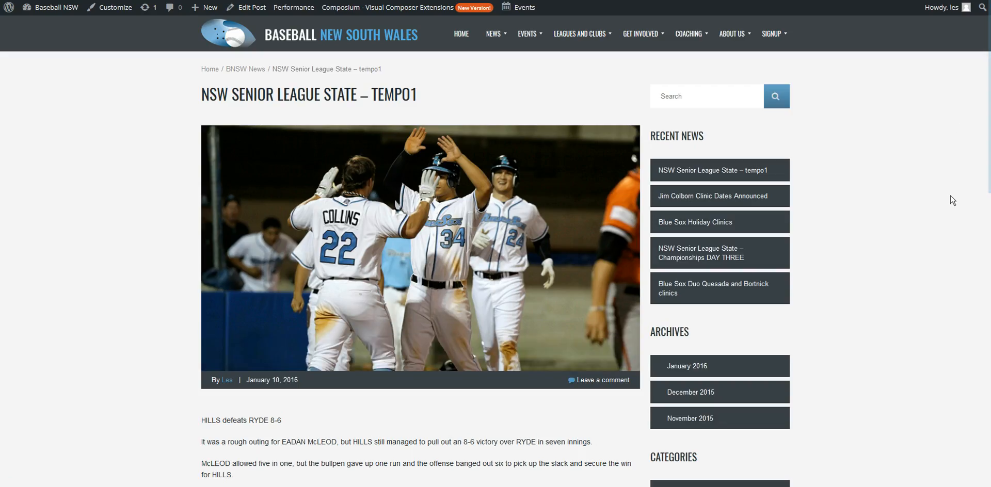
pyautogui.scroll(-3, 948, 195)
pyautogui.scroll(-5, 948, 195)
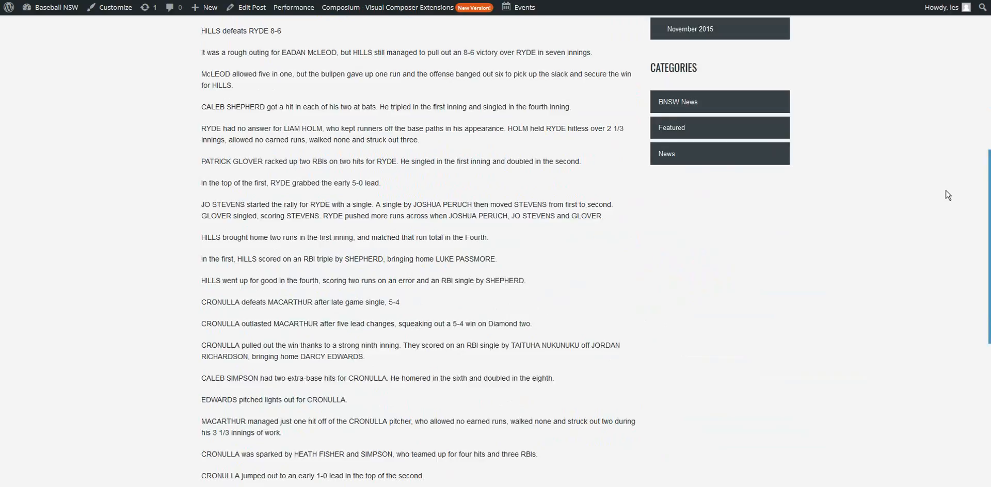
pyautogui.scroll(6, 948, 196)
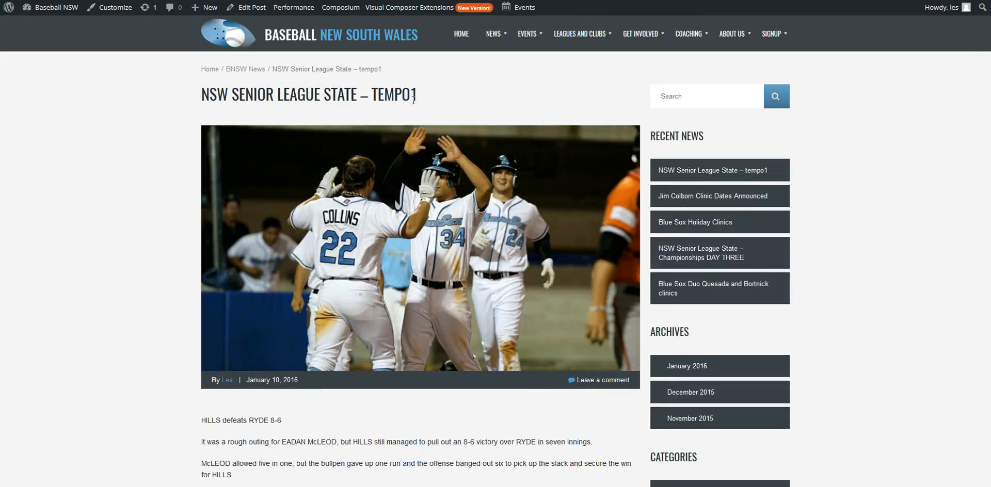
pyautogui.moveTo(414, 100); pyautogui.dragTo(311, 98)
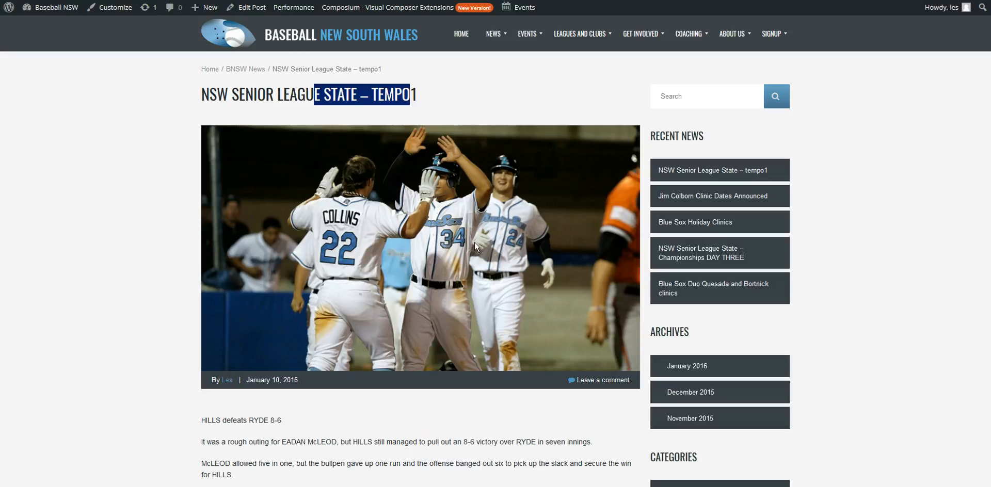
# Open the site's home page and check the new post's entry in the Latest News section
pyautogui.click(59, 208)
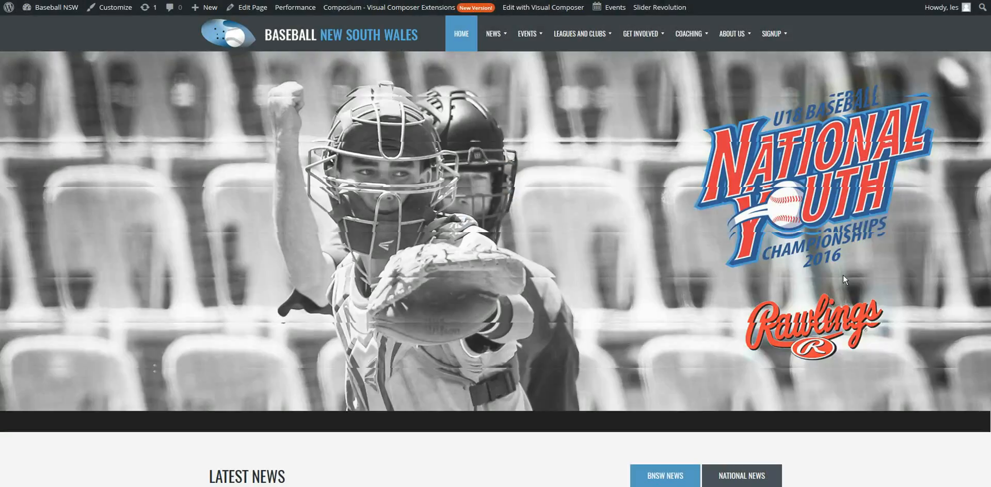
pyautogui.scroll(-5, 843, 278)
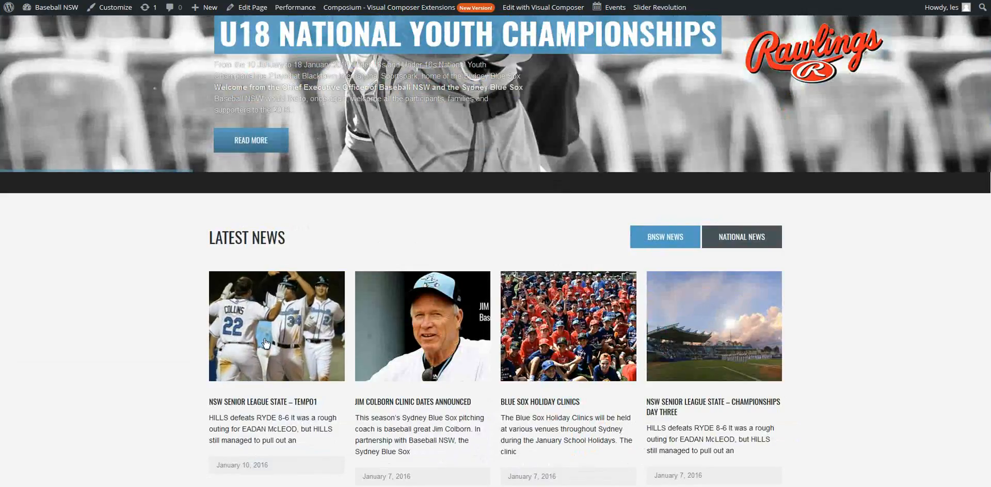